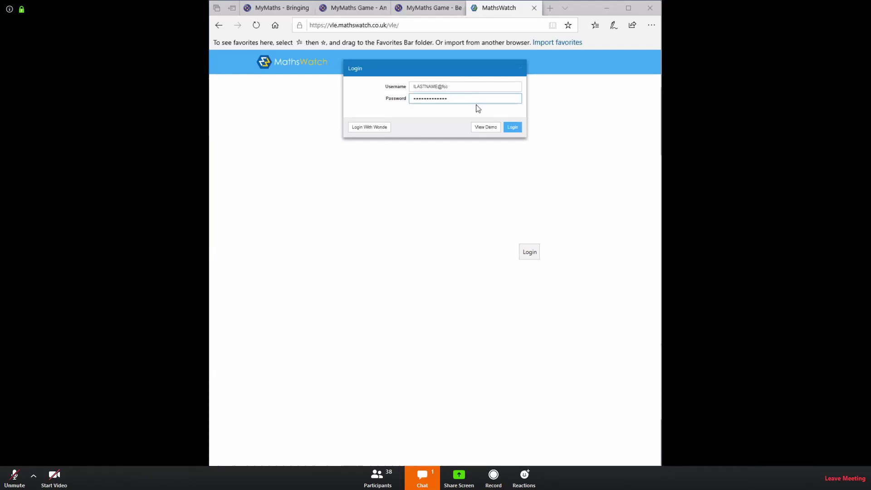
Log in with the entered student account details to reach Assigned Work.
left_click(513, 129)
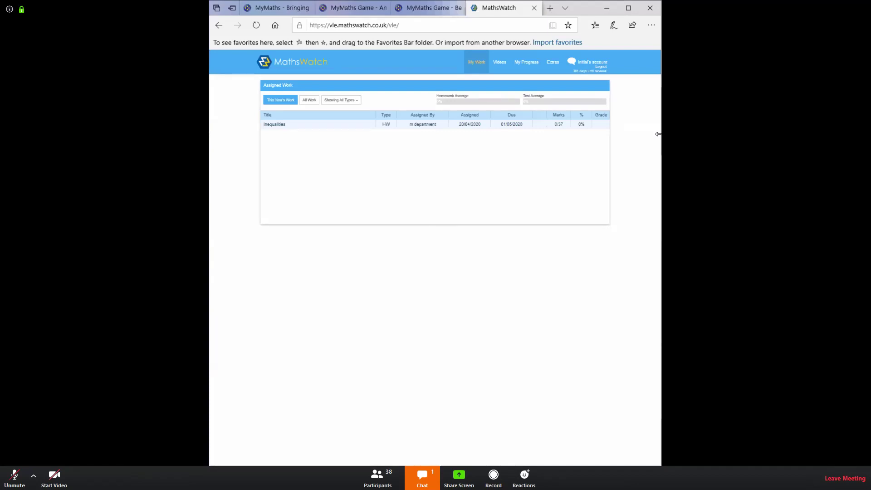
left_click_drag(658, 134, 468, 134)
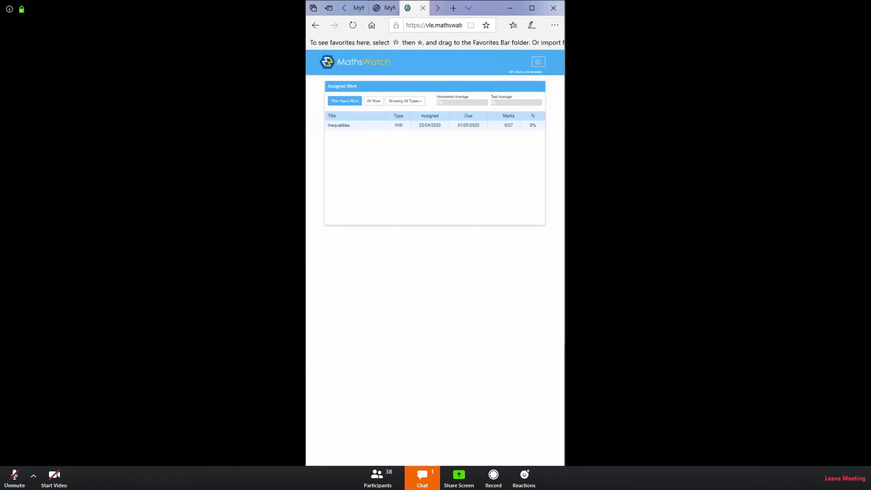
left_click(539, 63)
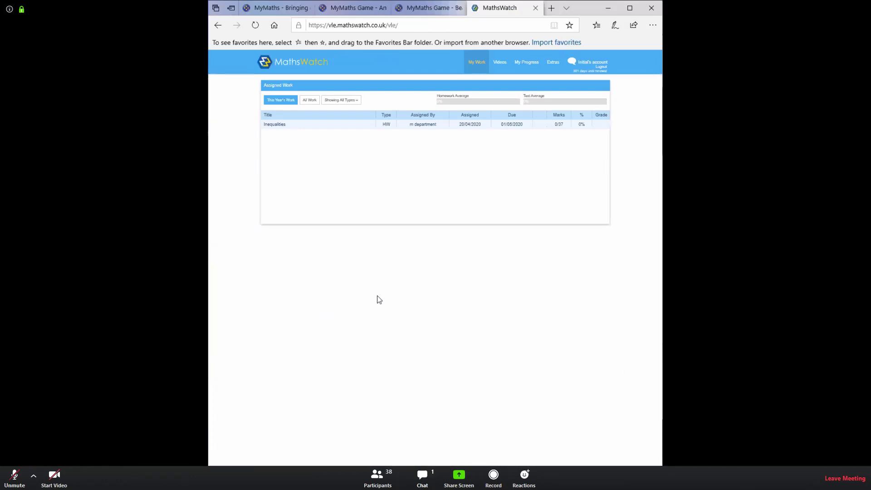
Open the Inequalities homework overview and begin it at question 1.
left_click(387, 126)
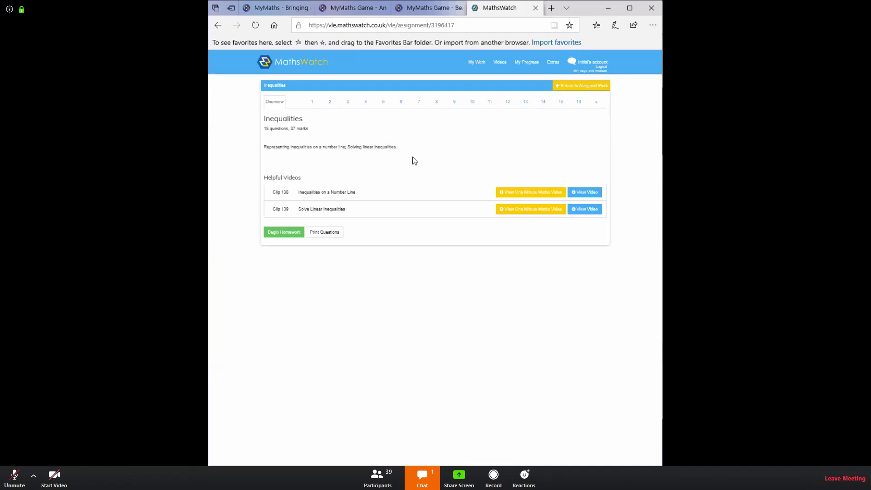
left_click(312, 103)
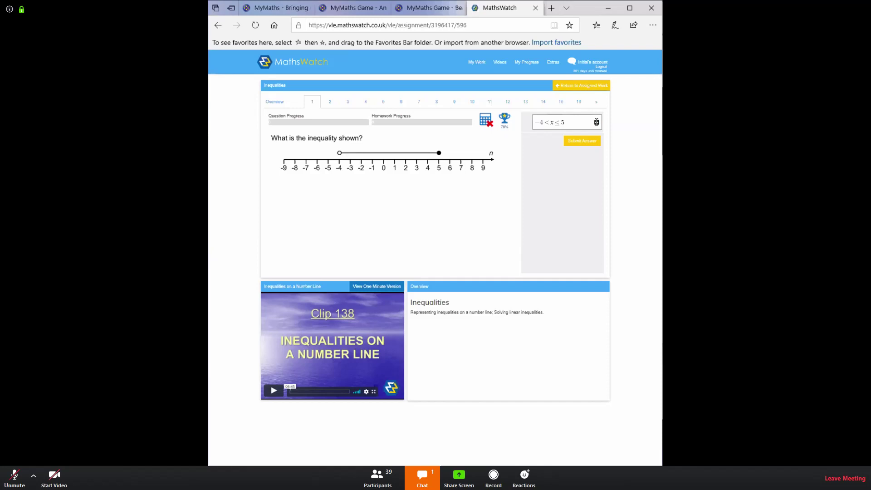
Check the inequality symbol palette and submit question 1's initial answer for marking.
left_click(597, 122)
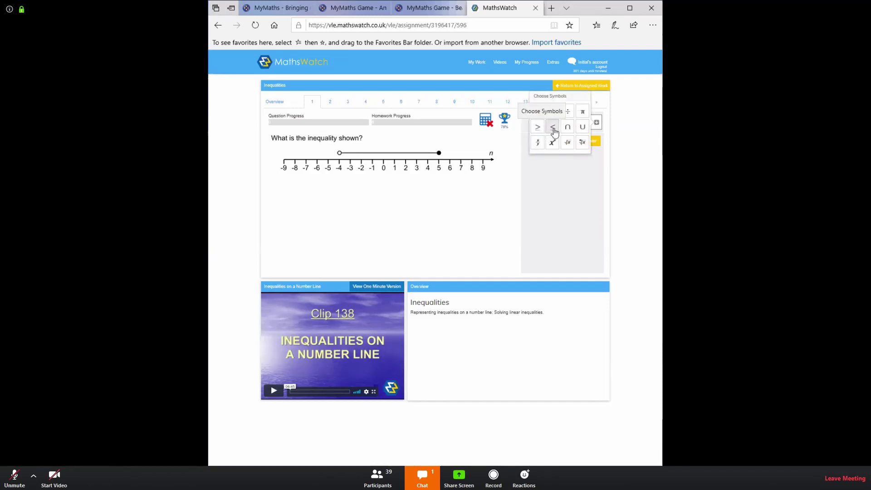
left_click(573, 189)
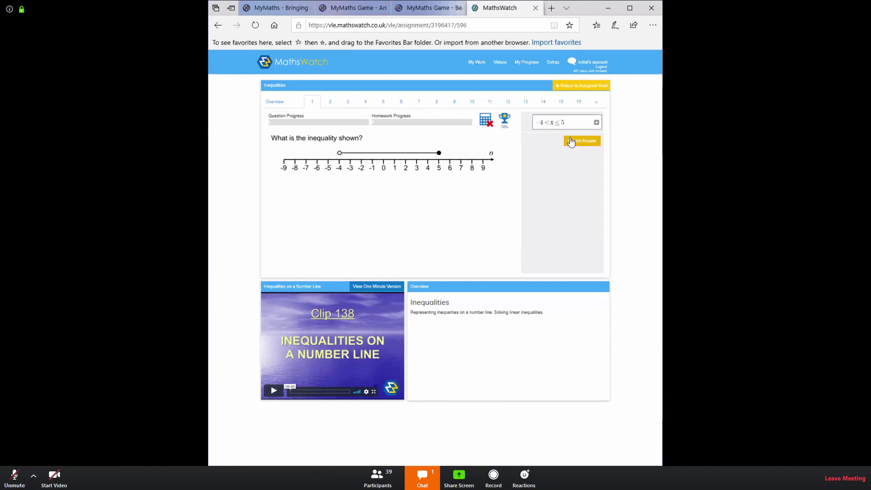
left_click(570, 137)
Replace x with n so the answer reads −4 < n ≤ 5, and resubmit it.
left_click(553, 122)
key("BackSpace")
type("n")
left_click(574, 140)
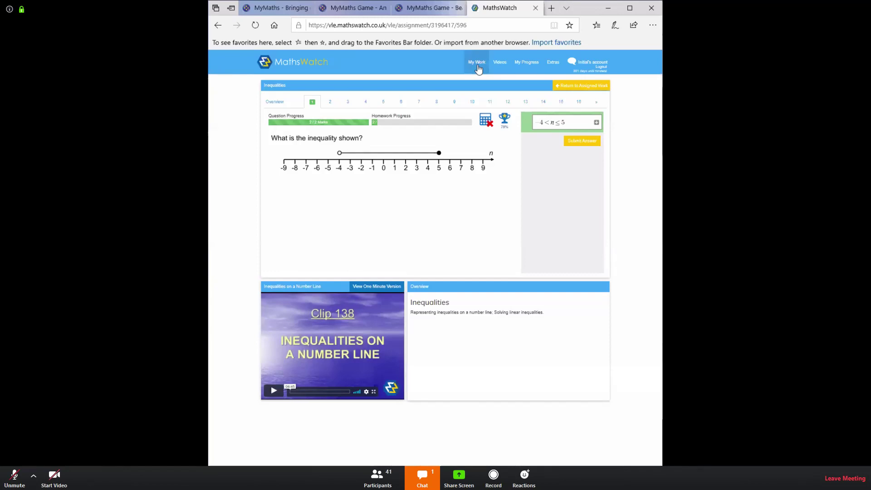
Return to the Assigned Work list, then go to the Videos library.
left_click(478, 68)
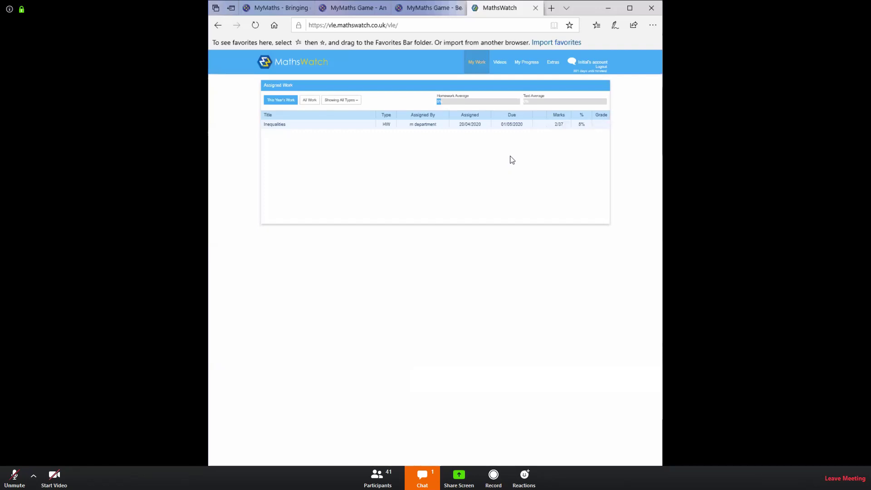
left_click(501, 64)
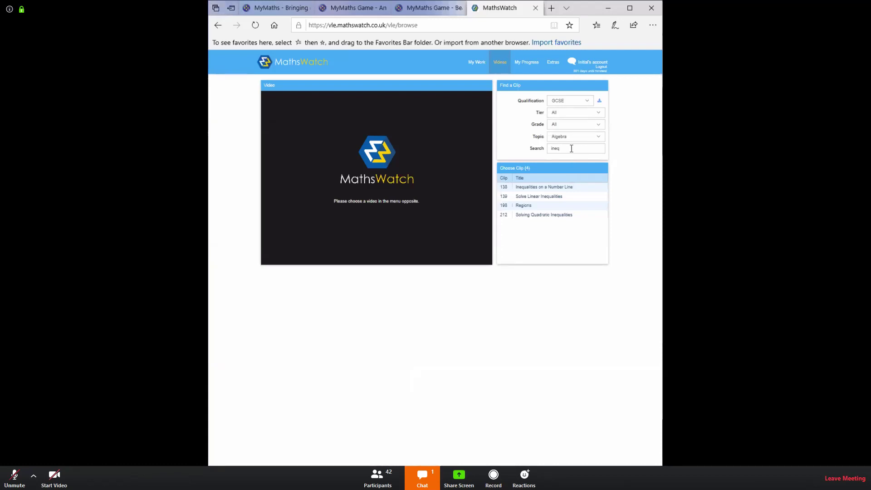
View clip 138's interactive questions, switch to clip 139 Solve Linear Inequalities, then return to My Work.
left_click(561, 188)
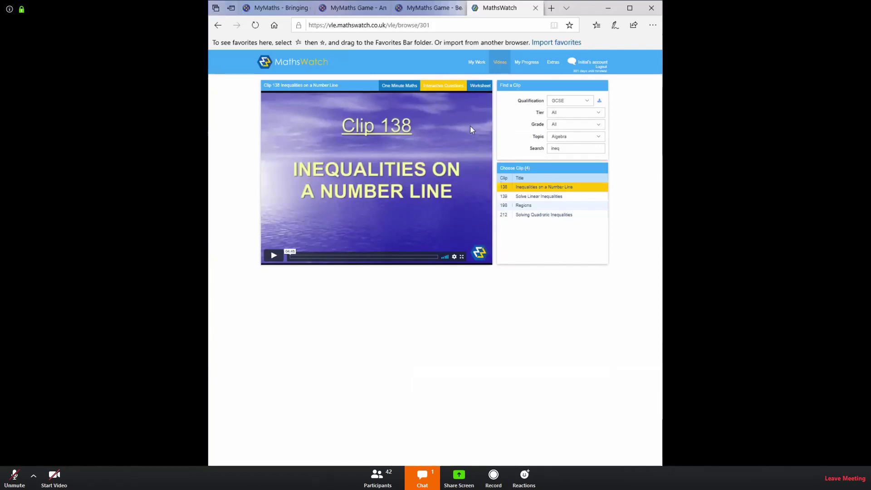
left_click(444, 86)
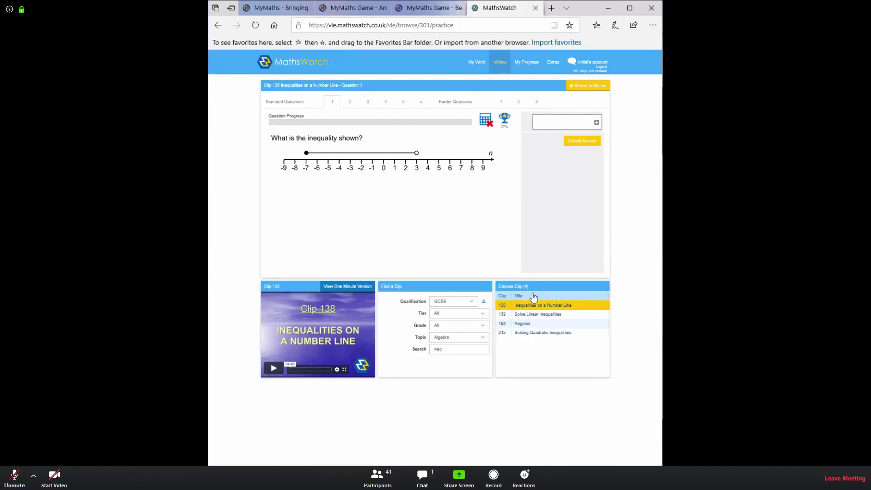
left_click(547, 315)
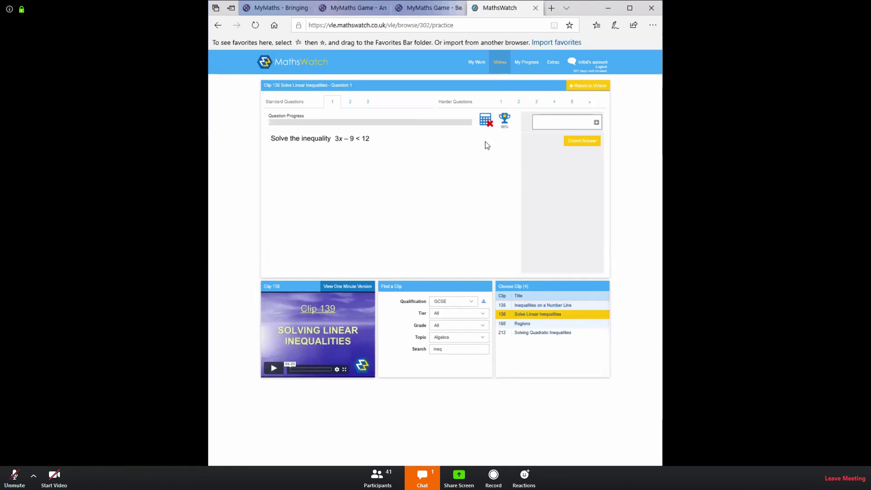
left_click(484, 64)
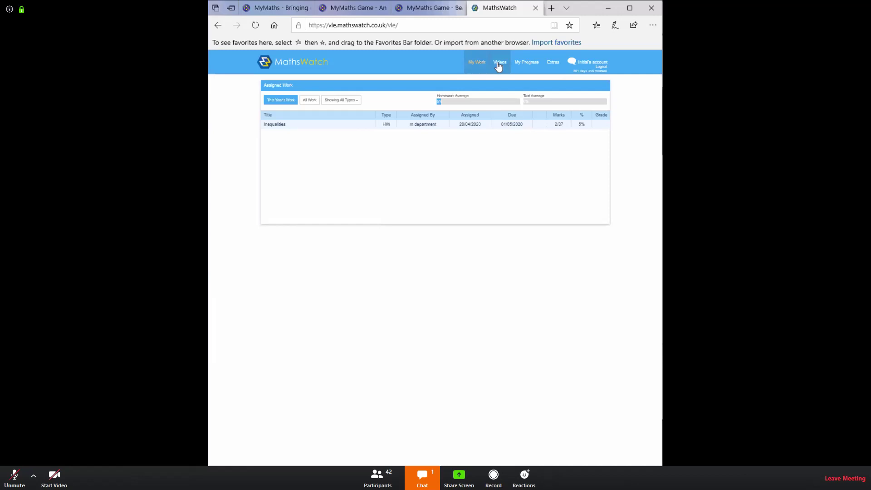
From Videos, load clip 138 Inequalities on a Number Line and play its video.
left_click(499, 66)
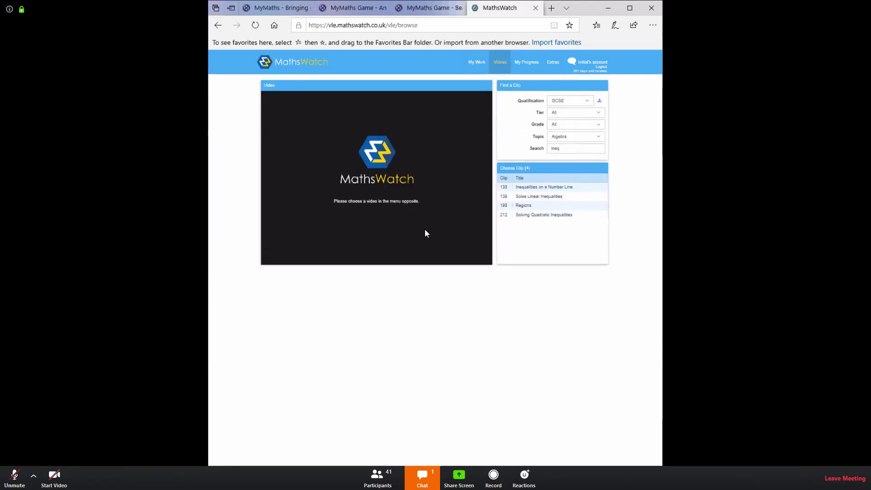
left_click(559, 187)
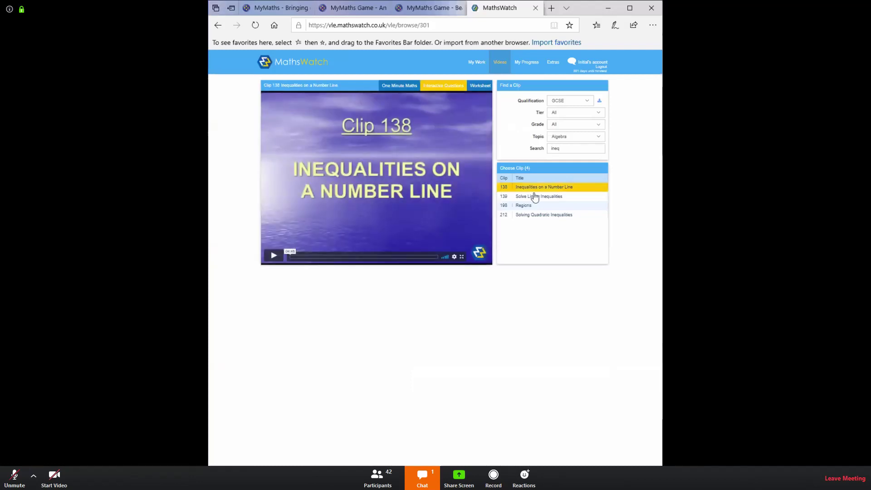
left_click(273, 256)
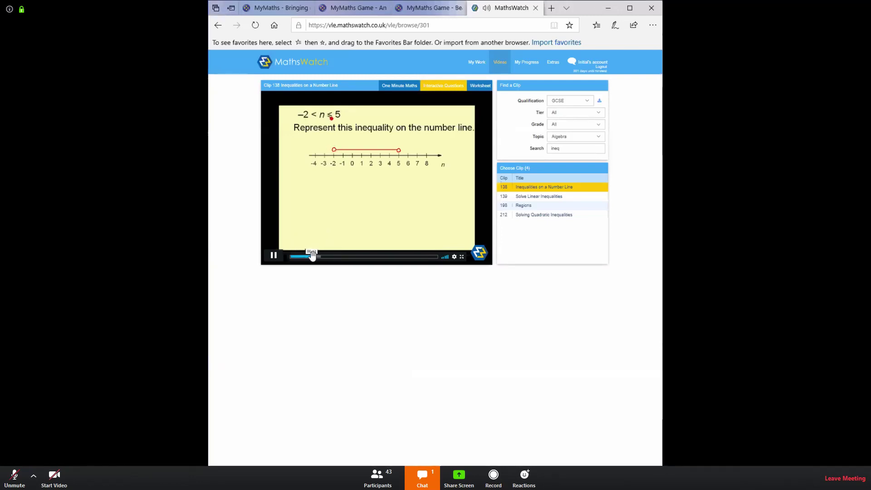
Pause the clip 138 video and switch to its One Minute Maths version.
left_click(274, 256)
left_click(399, 87)
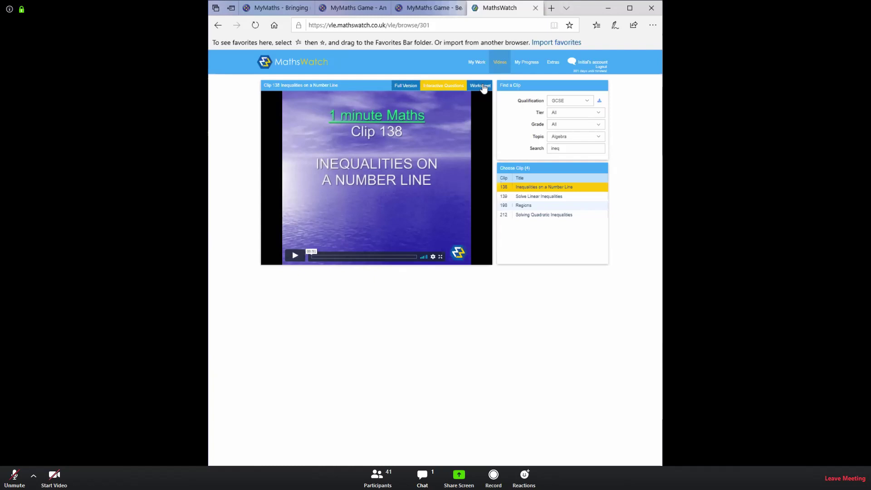
Open the clip138.pdf worksheet in a new tab, then switch back to MathsWatch.
left_click(483, 87)
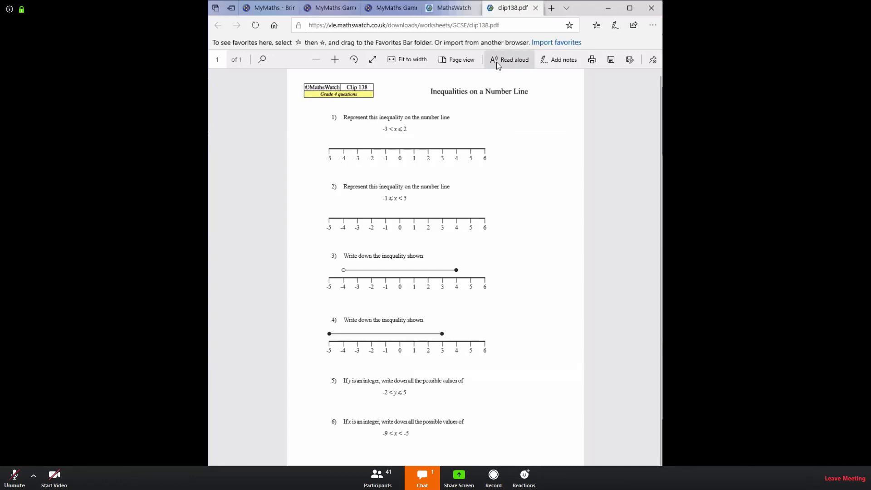
left_click(446, 14)
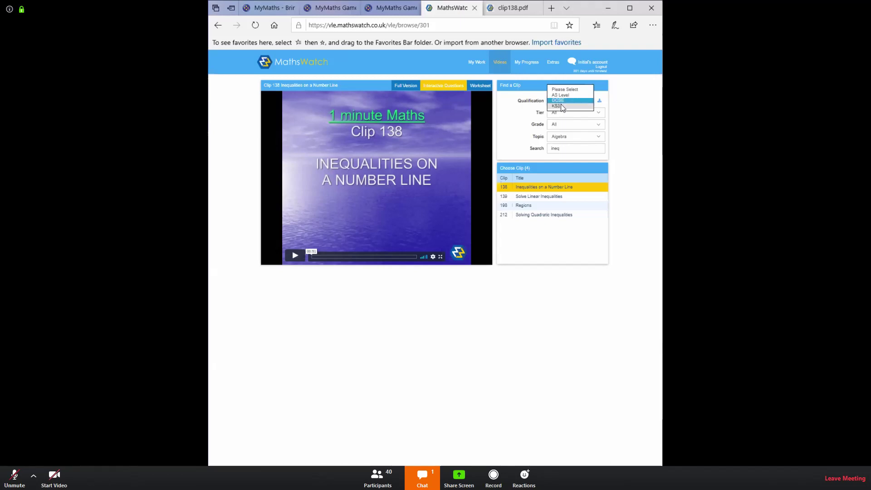
Filter clips to KS3 qualification and Number topic, and search for 'fractions'.
left_click(562, 106)
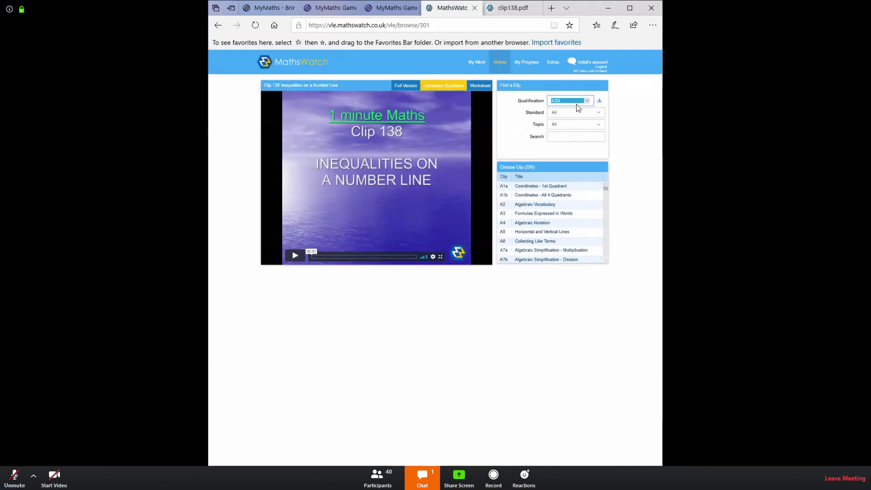
left_click(598, 124)
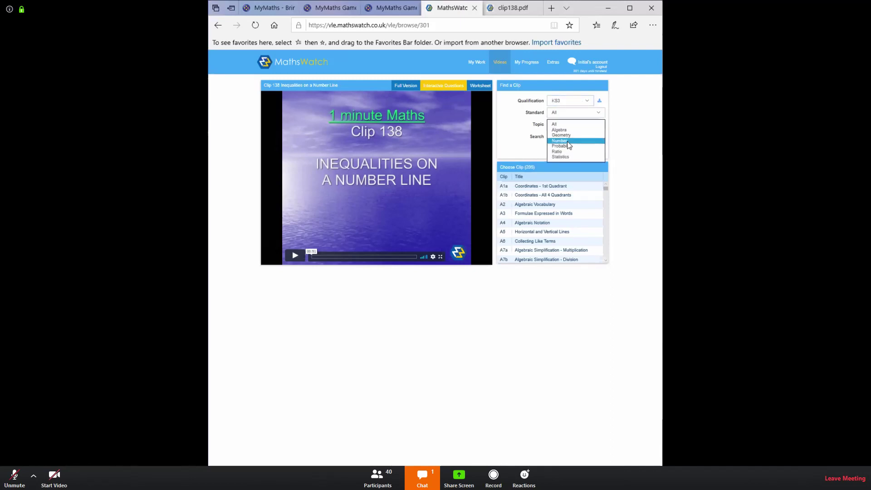
left_click(567, 141)
left_click(591, 135)
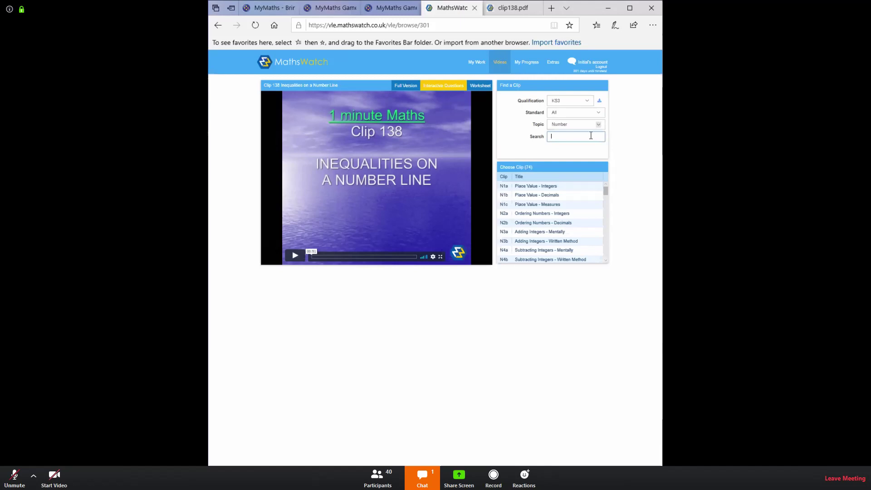
type("fr")
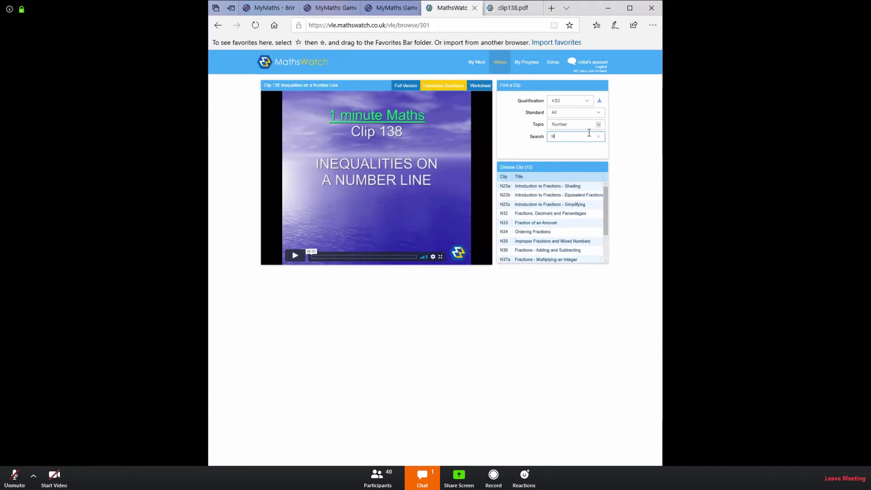
type("actions")
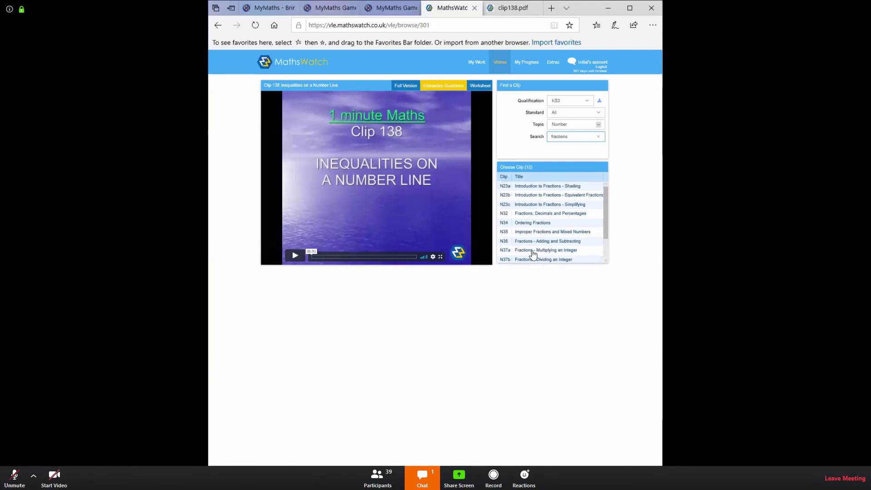
Load clip N23a Introduction to Fractions - Shading and open its Interactive Questions.
left_click(569, 186)
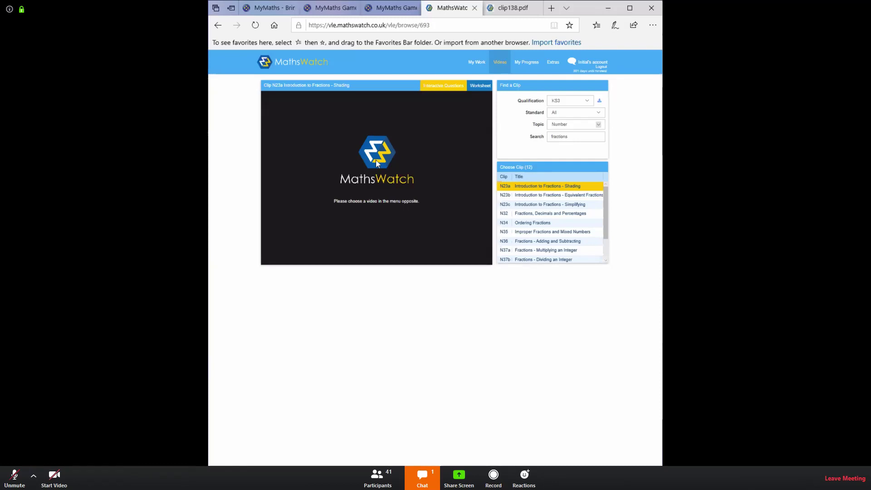
left_click(446, 87)
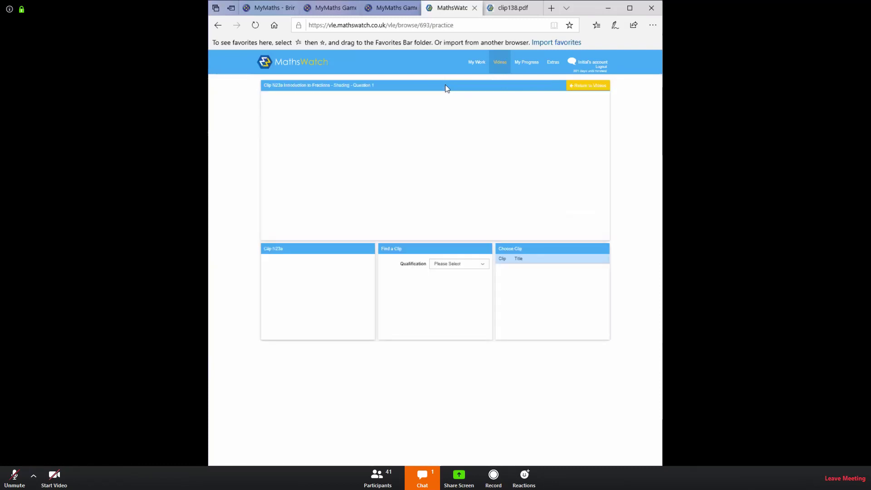